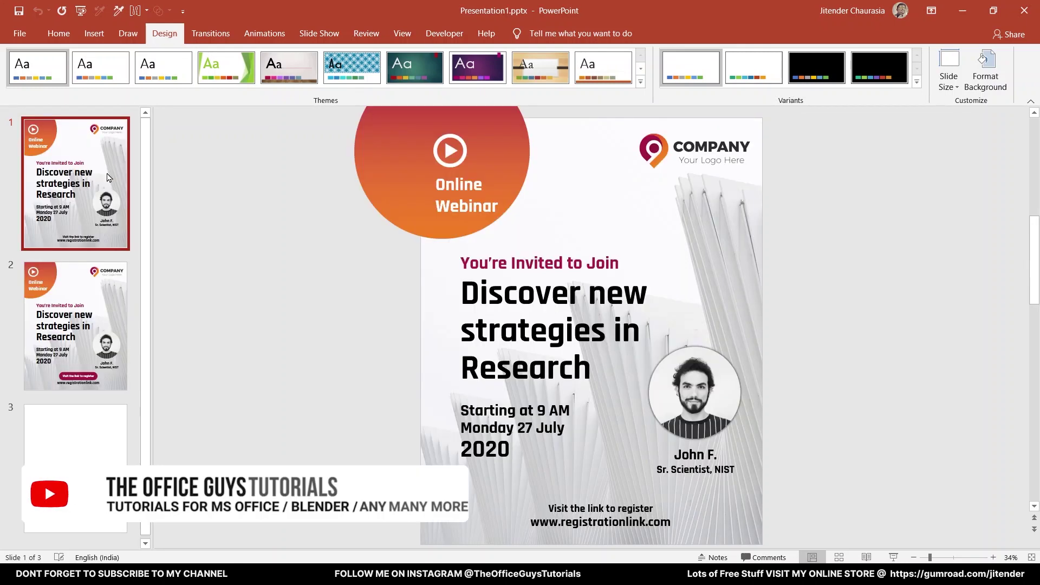
Drop Building background.jpg onto the new portrait slide and align it with the top edge.
{"action": "left_click", "coordinate": [550, 204]}
{"action": "left_click_drag", "start_coordinate": [731, 208], "coordinate": [842, 309]}
{"action": "key", "text": "ctrl+z"}
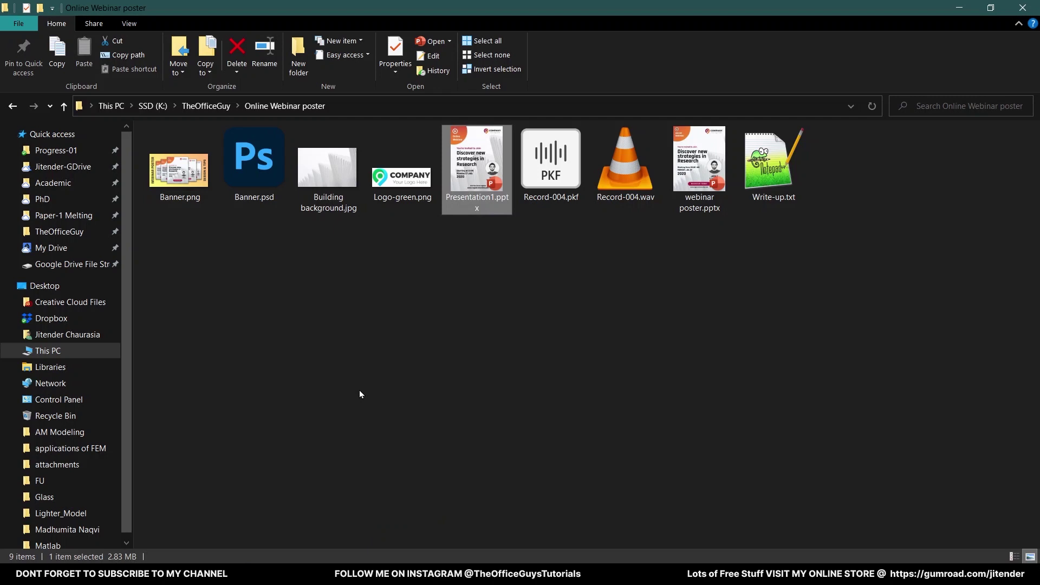
{"action": "left_click_drag", "start_coordinate": [328, 174], "coordinate": [289, 546]}
{"action": "left_click_drag", "start_coordinate": [323, 161], "coordinate": [531, 327]}
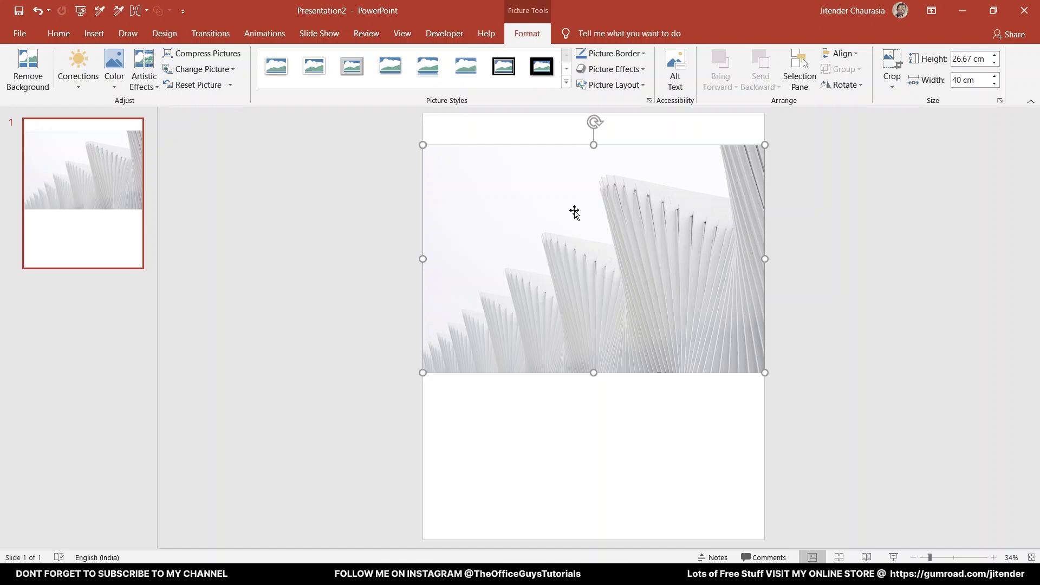
{"action": "left_click_drag", "start_coordinate": [594, 255], "coordinate": [594, 227]}
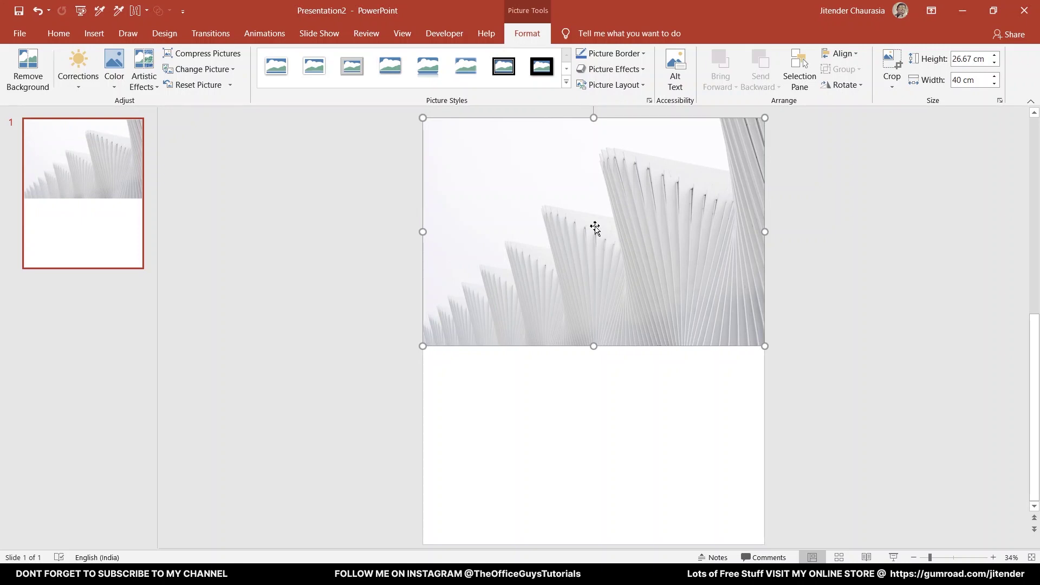
Enlarge the building photo from its bottom-left corner and position it over the slide.
{"action": "scroll", "coordinate": [493, 390], "scroll_direction": "down", "scroll_amount": 1, "text": "ctrl"}
{"action": "left_click", "coordinate": [493, 390]}
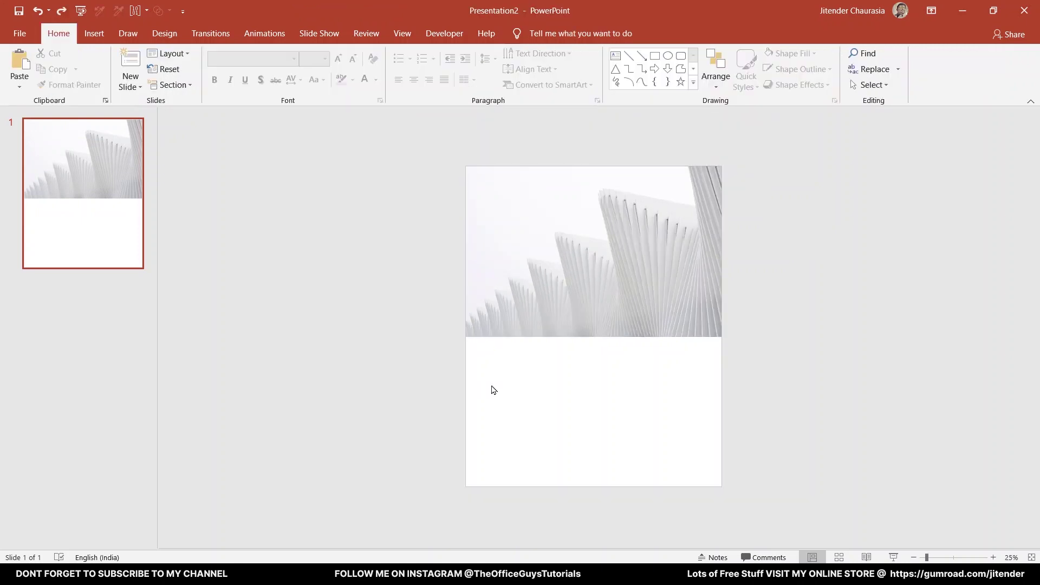
{"action": "left_click", "coordinate": [513, 319]}
{"action": "left_click_drag", "start_coordinate": [462, 339], "coordinate": [239, 461]}
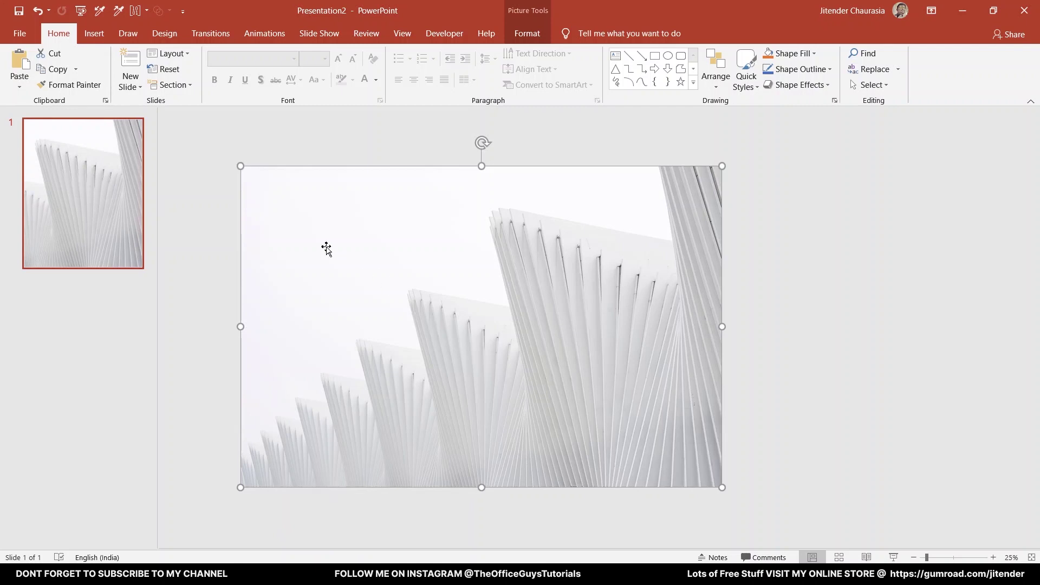
{"action": "left_click_drag", "start_coordinate": [406, 283], "coordinate": [582, 286]}
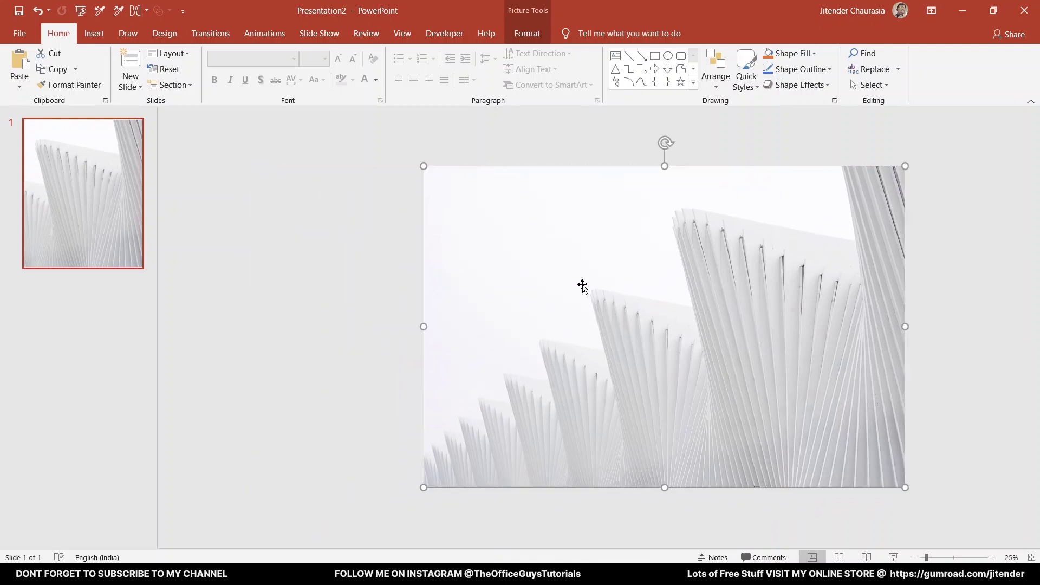
Crop the photo's right and left sides down to the slide's 40 cm width.
{"action": "left_click", "coordinate": [527, 33]}
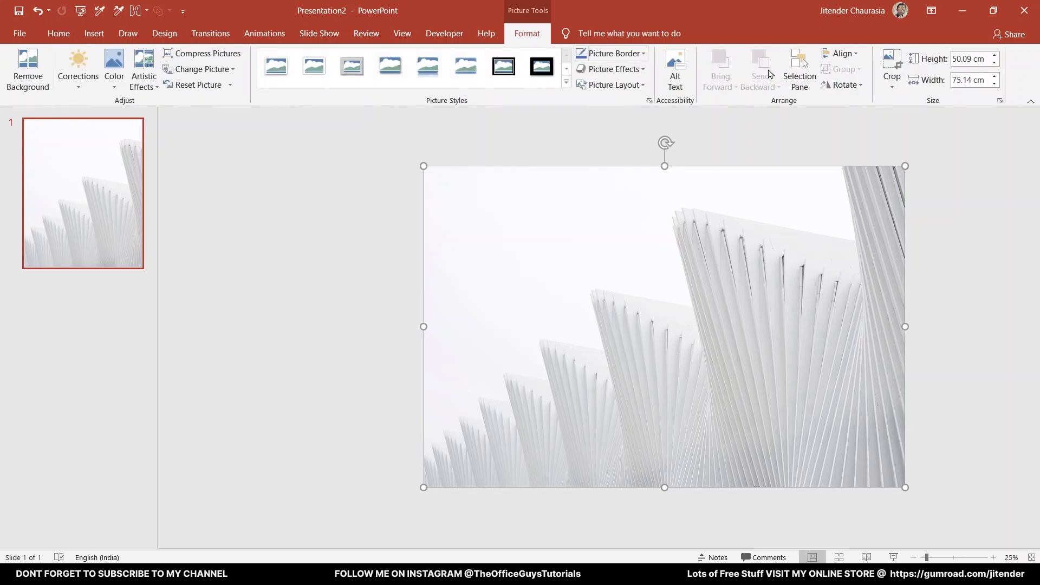
{"action": "left_click", "coordinate": [892, 60]}
{"action": "left_click_drag", "start_coordinate": [903, 325], "coordinate": [722, 284]}
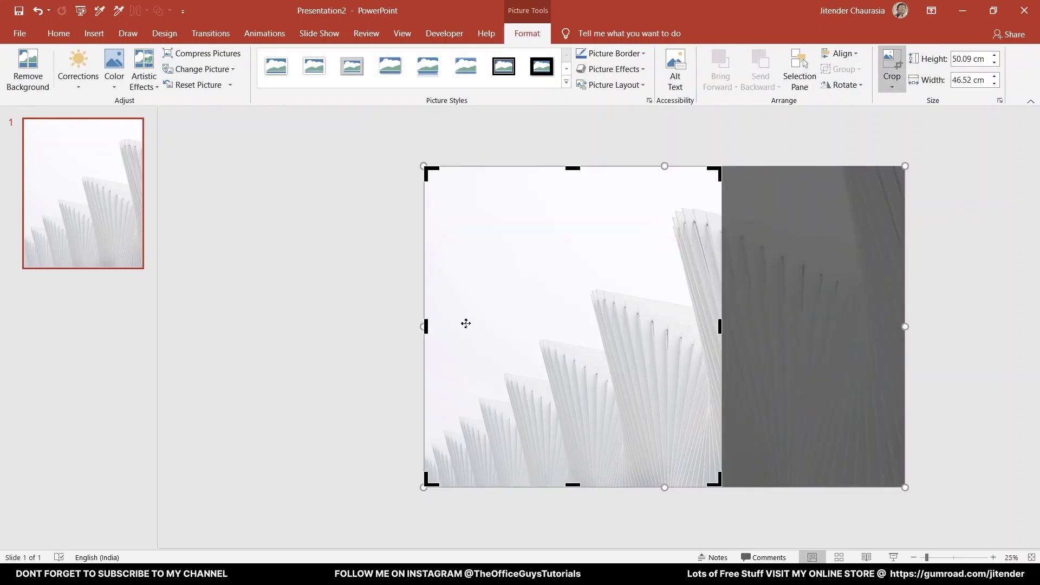
{"action": "left_click_drag", "start_coordinate": [425, 326], "coordinate": [467, 307]}
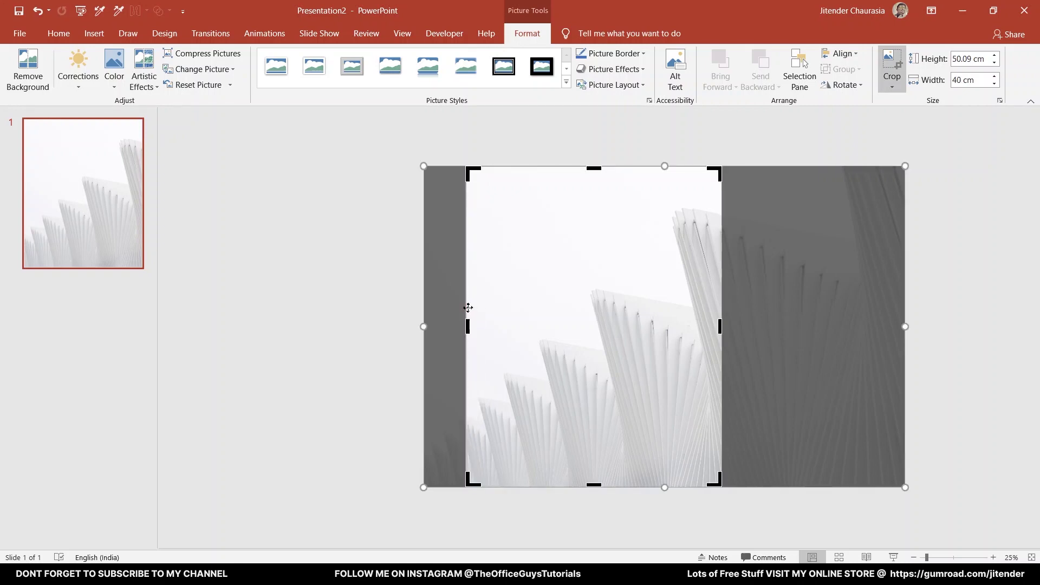
{"action": "left_click", "coordinate": [892, 68]}
{"action": "left_click", "coordinate": [879, 207]}
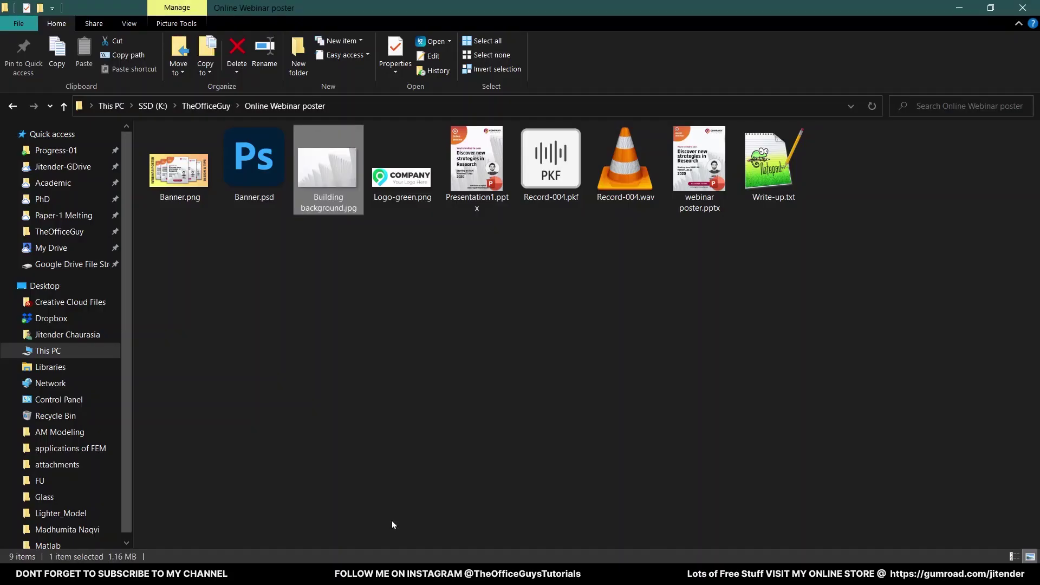
Open webinar poster.pptx from the Online Webinar poster folder.
{"action": "left_click", "coordinate": [369, 391]}
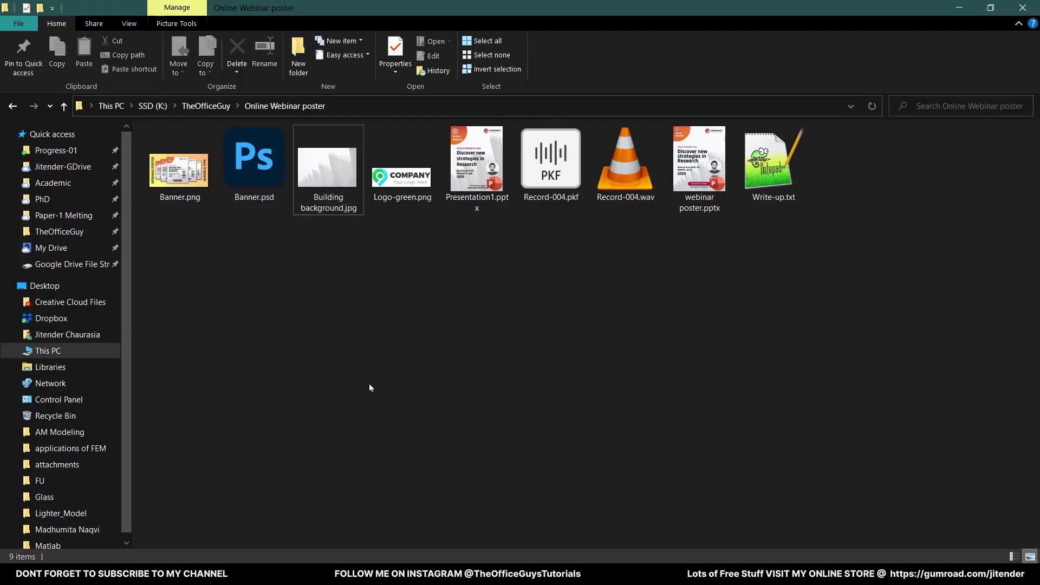
{"action": "left_click", "coordinate": [671, 182]}
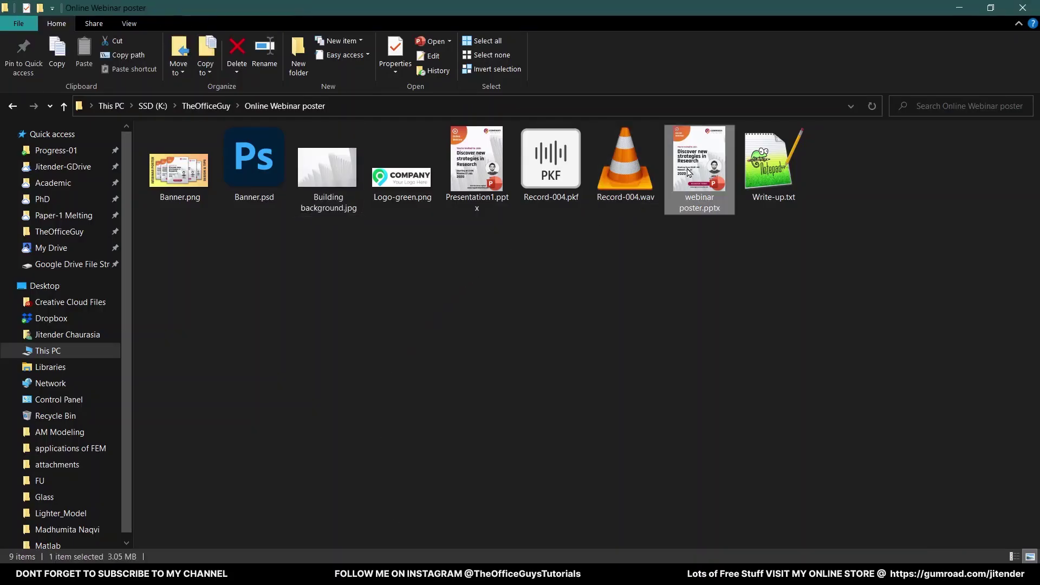
{"action": "double_click", "coordinate": [491, 162]}
{"action": "left_click", "coordinate": [521, 238]}
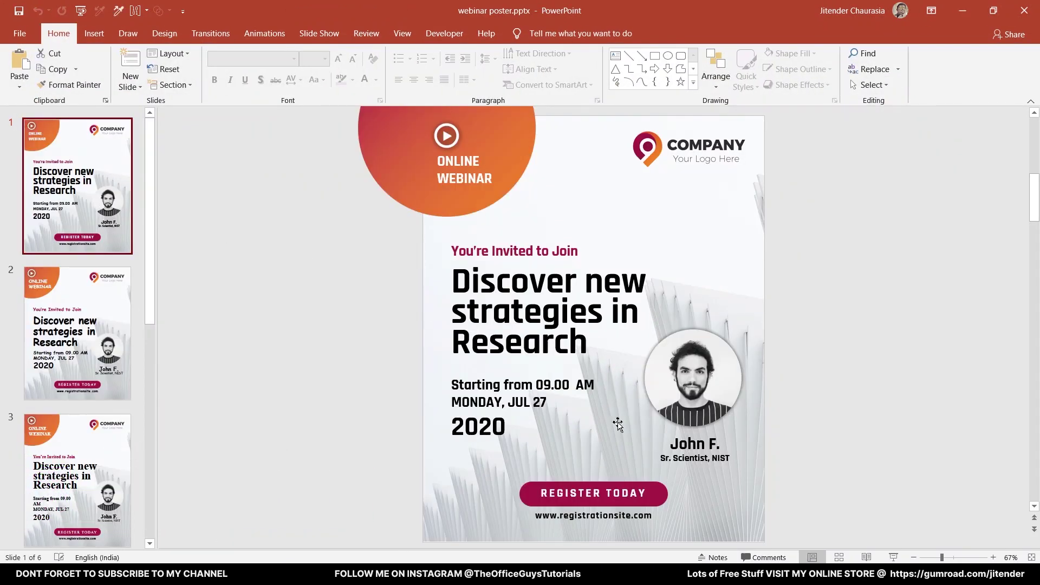
Run the reference deck's slide show from slide 2 through the next poster versions.
{"action": "left_click", "coordinate": [65, 330]}
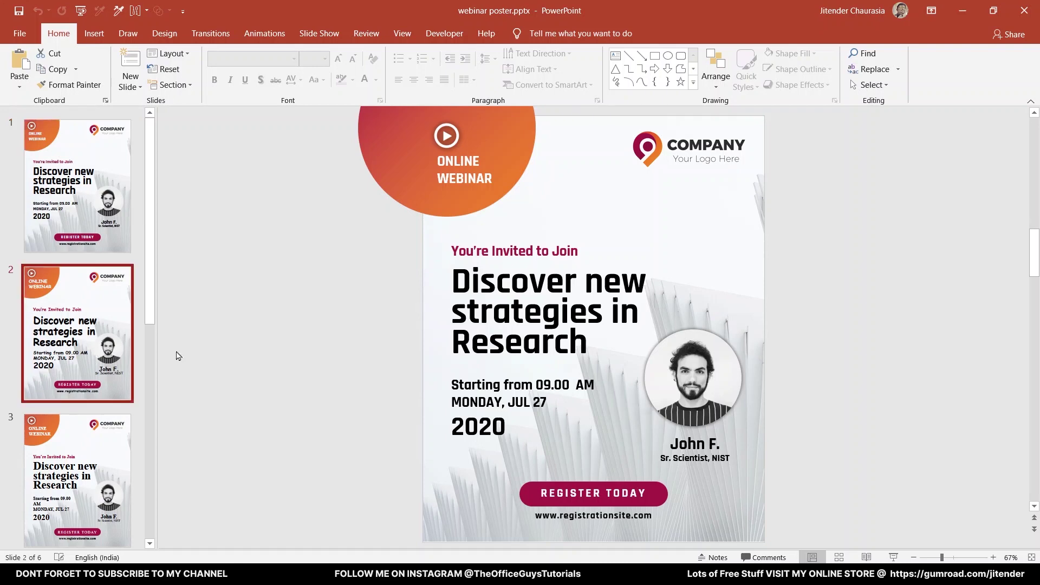
{"action": "left_click", "coordinate": [891, 557]}
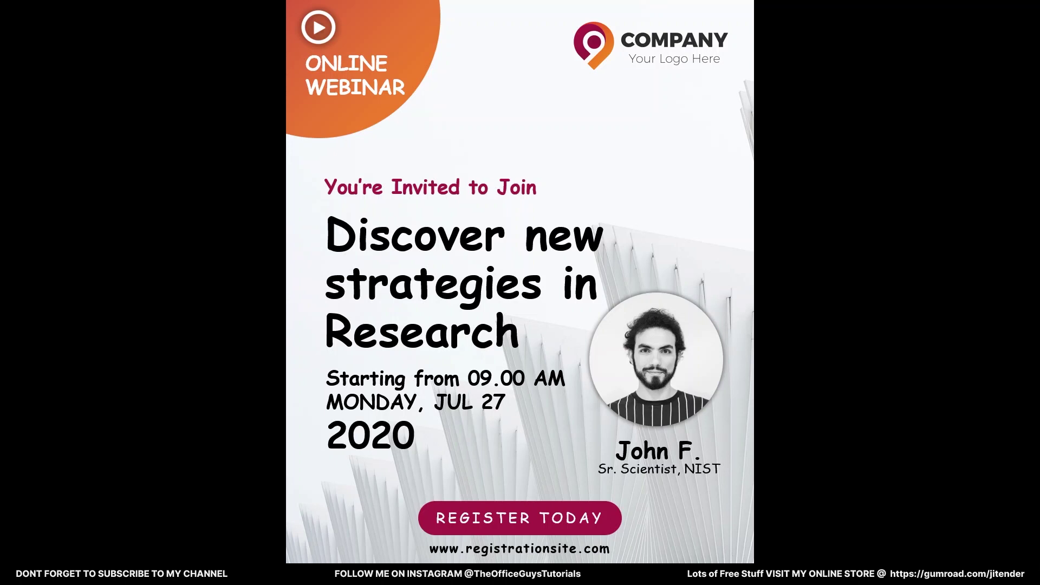
{"action": "key", "text": "Right"}
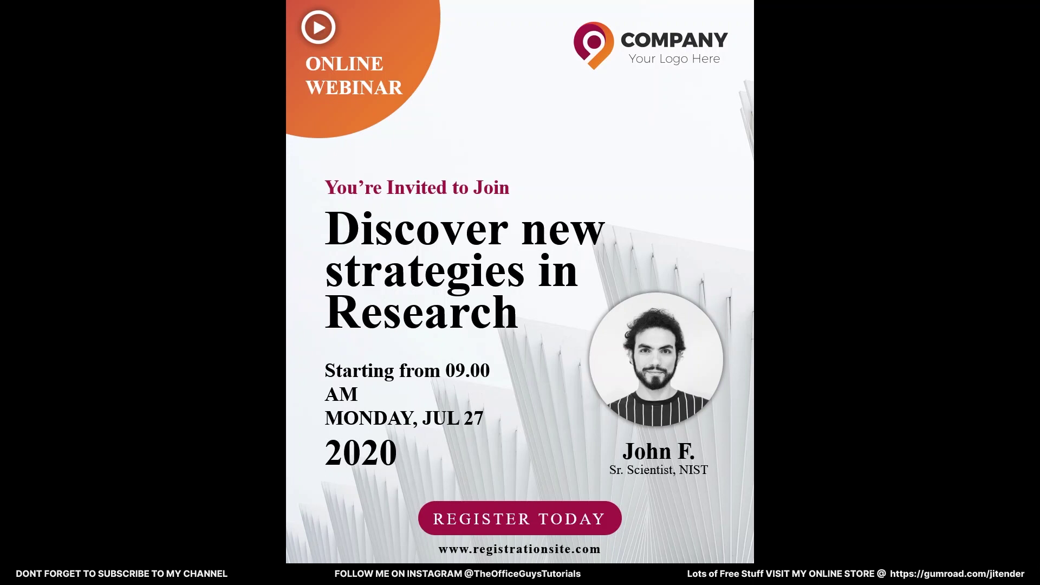
{"action": "key", "text": "Right"}
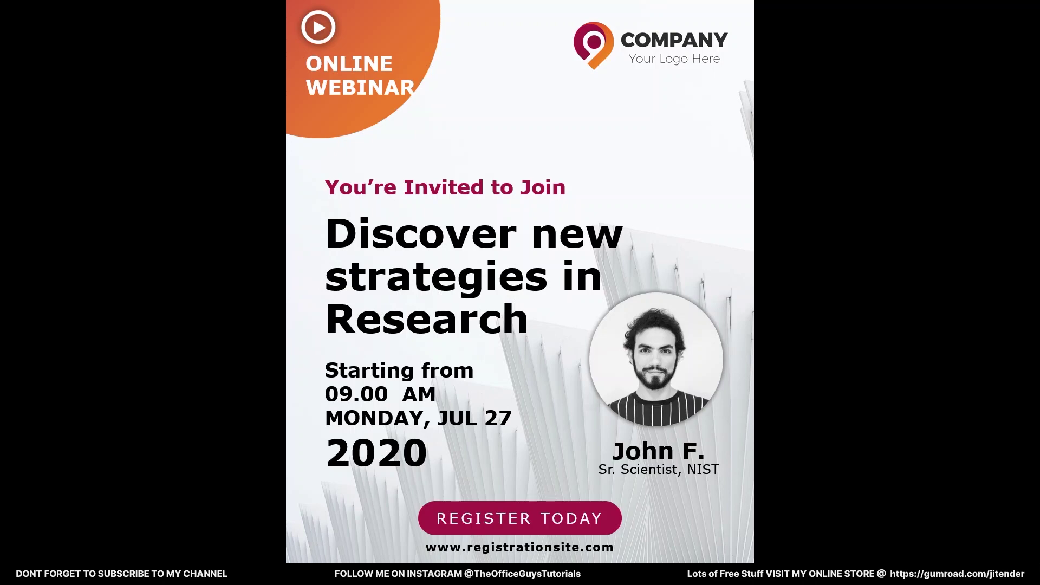
{"action": "key", "text": "Escape"}
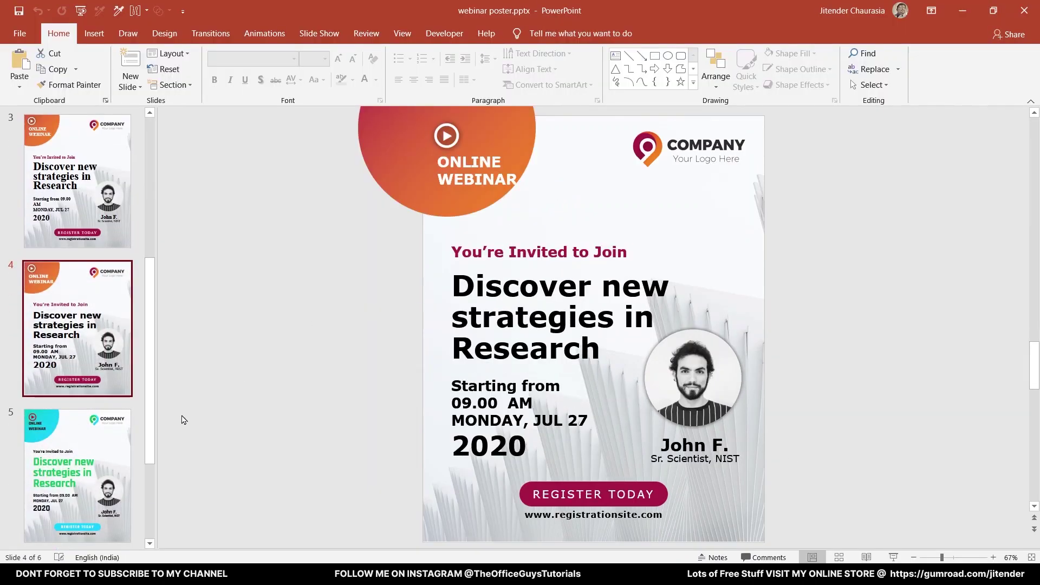
Play slide 4 as a slide show, then review the slide 3 and slide 5 posters.
{"action": "left_click", "coordinate": [899, 561]}
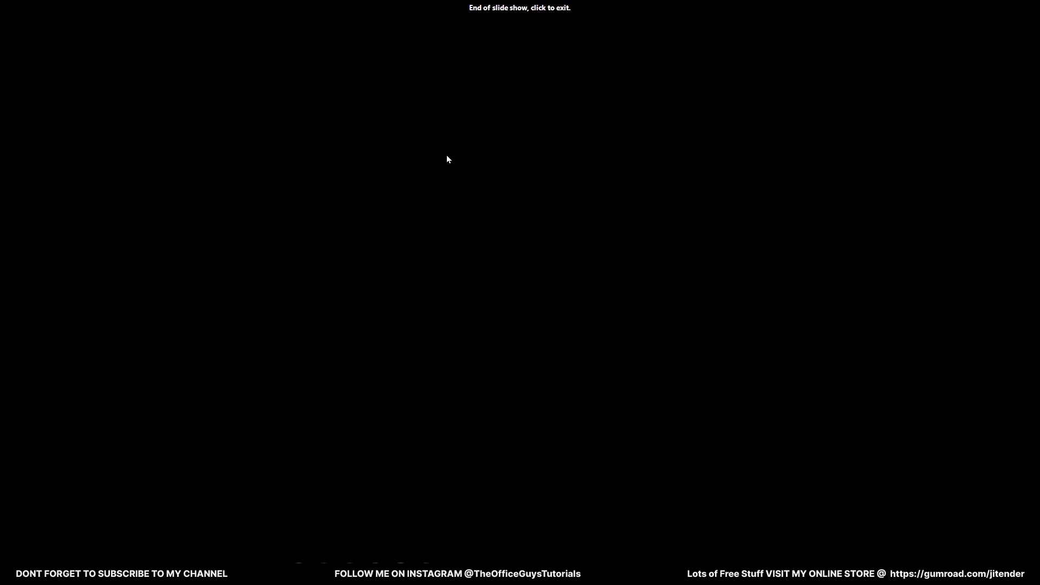
{"action": "left_click", "coordinate": [448, 157]}
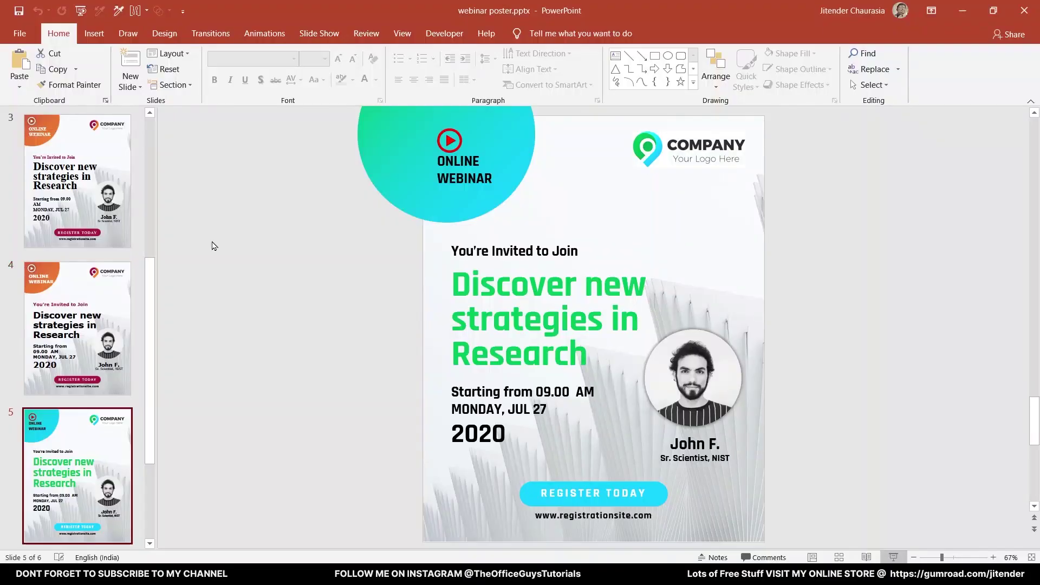
{"action": "left_click", "coordinate": [120, 301]}
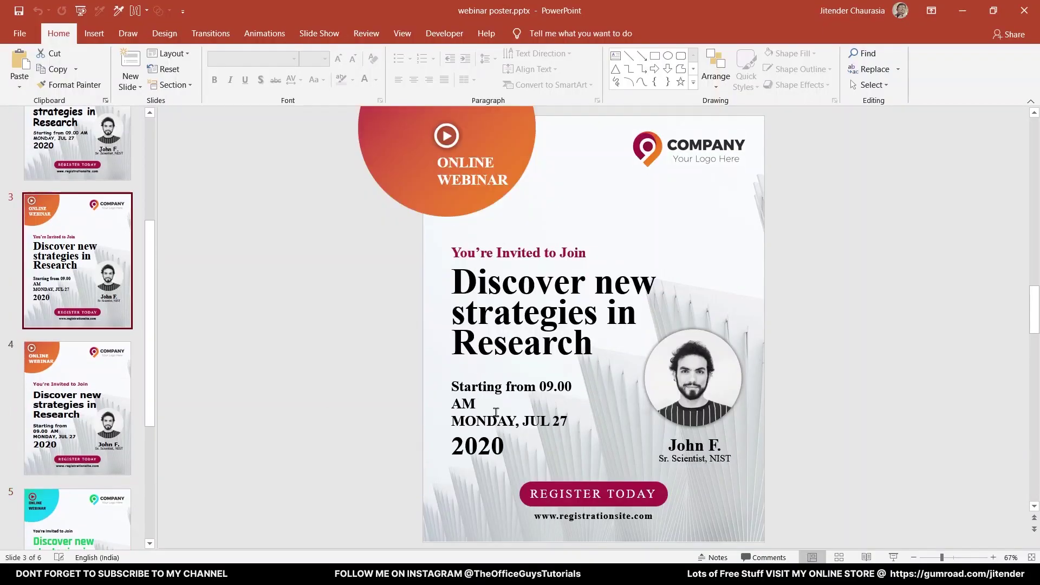
{"action": "scroll", "coordinate": [492, 416], "scroll_direction": "up", "scroll_amount": 2}
{"action": "left_click", "coordinate": [520, 391]}
{"action": "scroll", "coordinate": [35, 487], "scroll_direction": "down", "scroll_amount": 4}
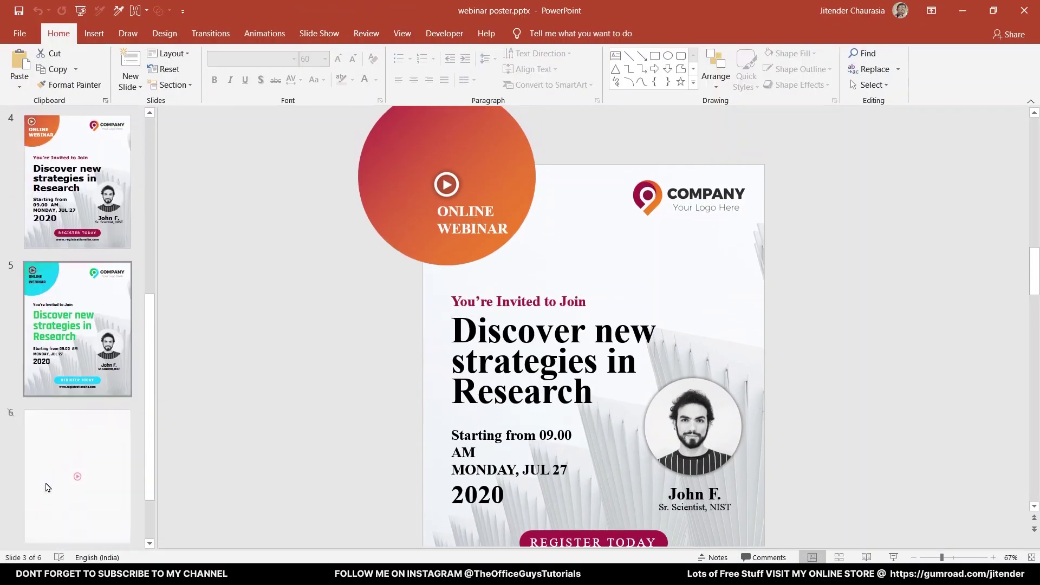
{"action": "left_click", "coordinate": [69, 356]}
{"action": "left_click", "coordinate": [306, 314]}
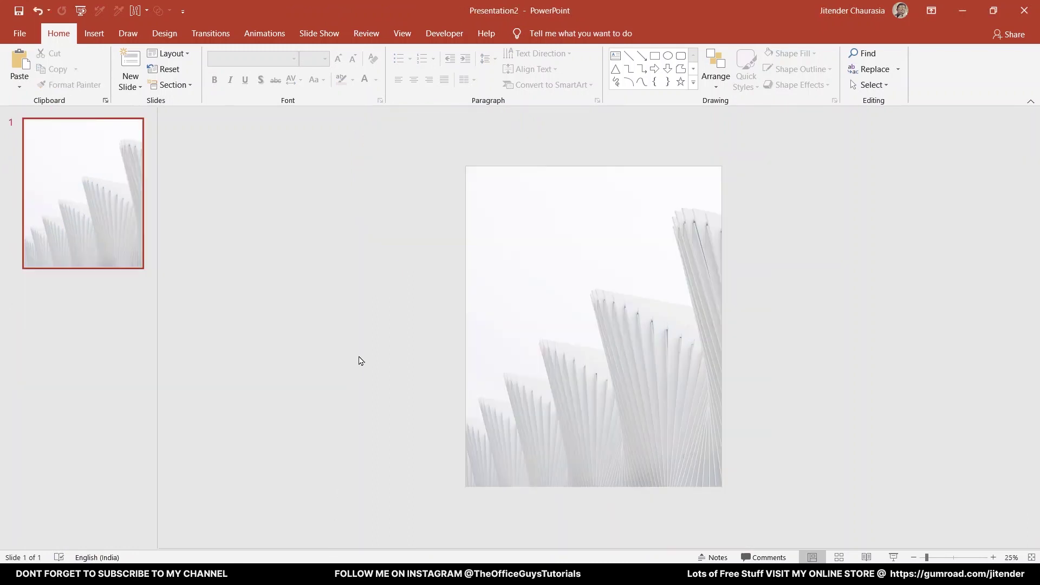
Paste the company logo from the reference flyer into the poster slide's top-right corner.
{"action": "left_click", "coordinate": [486, 265]}
{"action": "left_click", "coordinate": [417, 292]}
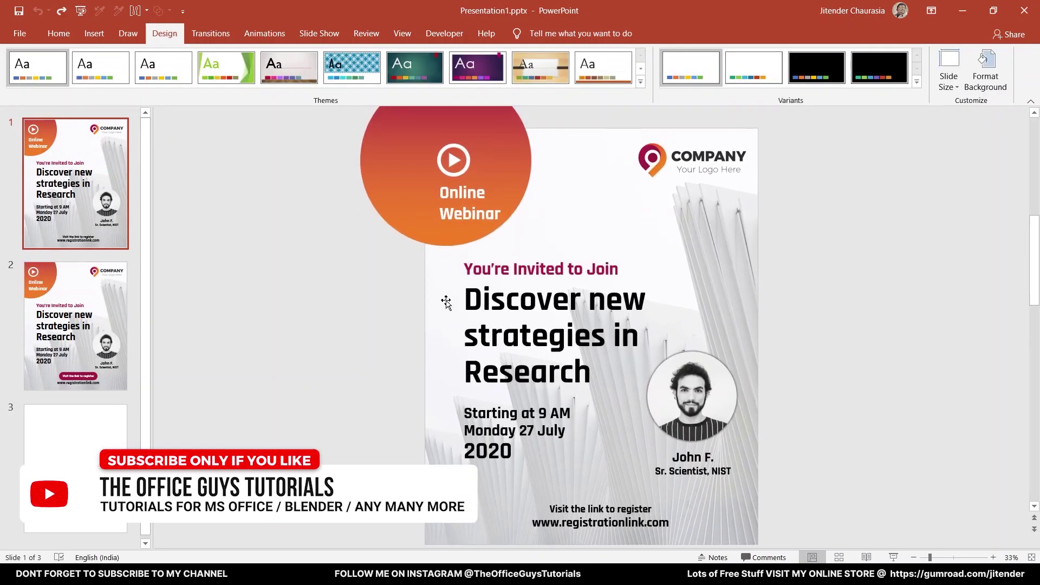
{"action": "left_click", "coordinate": [710, 167]}
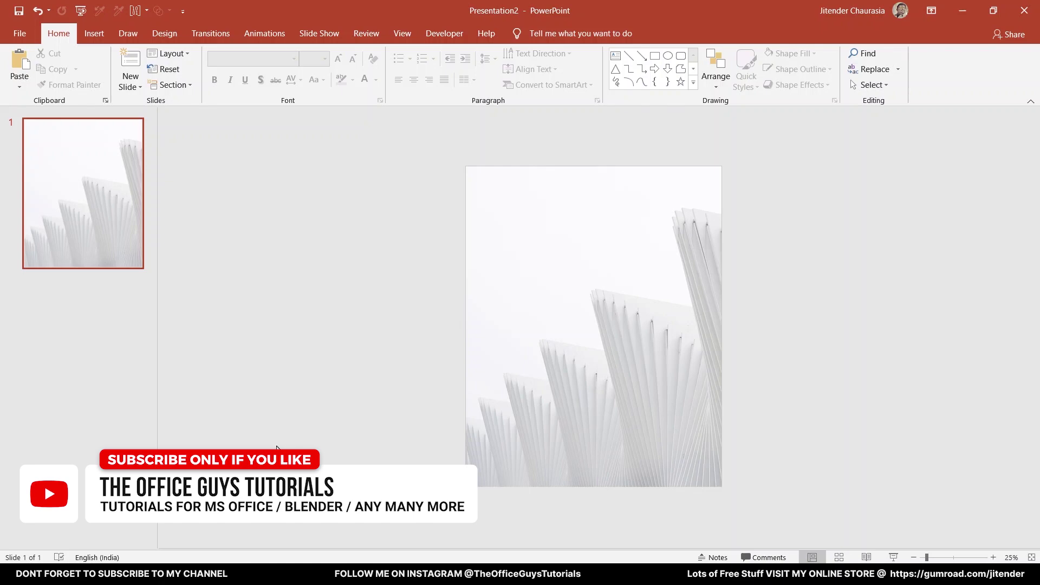
{"action": "key", "text": "ctrl+v"}
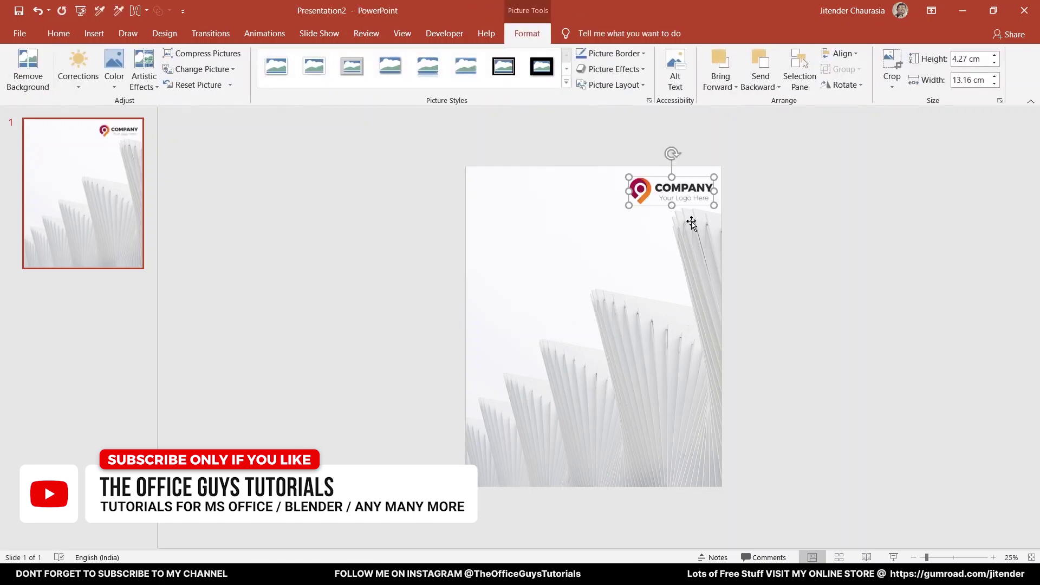
{"action": "left_click", "coordinate": [791, 223]}
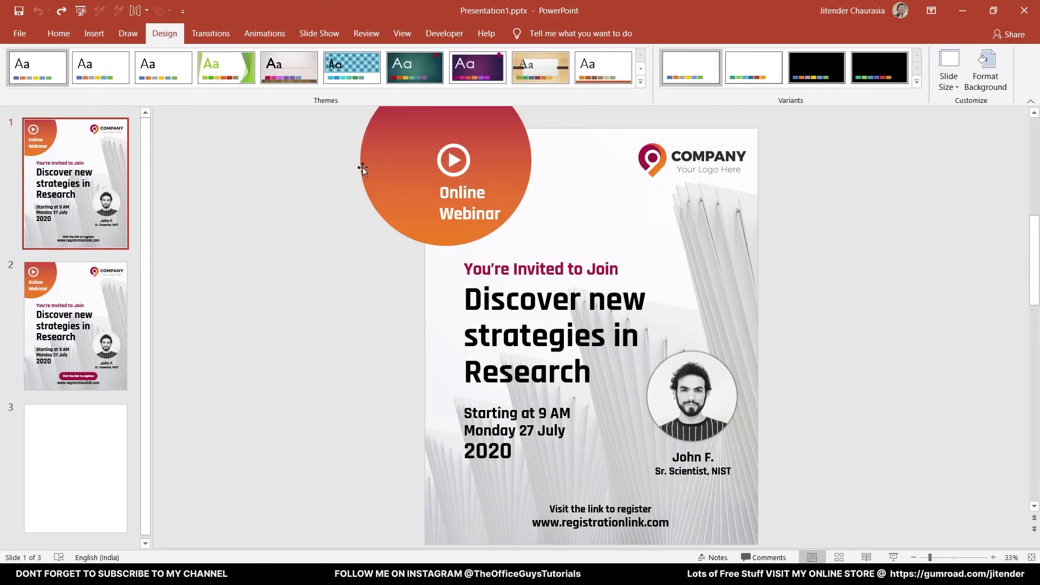
{"action": "mouse_move", "coordinate": [386, 165]}
{"action": "left_mouse_down"}
{"action": "mouse_move", "coordinate": [374, 195]}
{"action": "mouse_move", "coordinate": [398, 176]}
{"action": "left_mouse_up"}
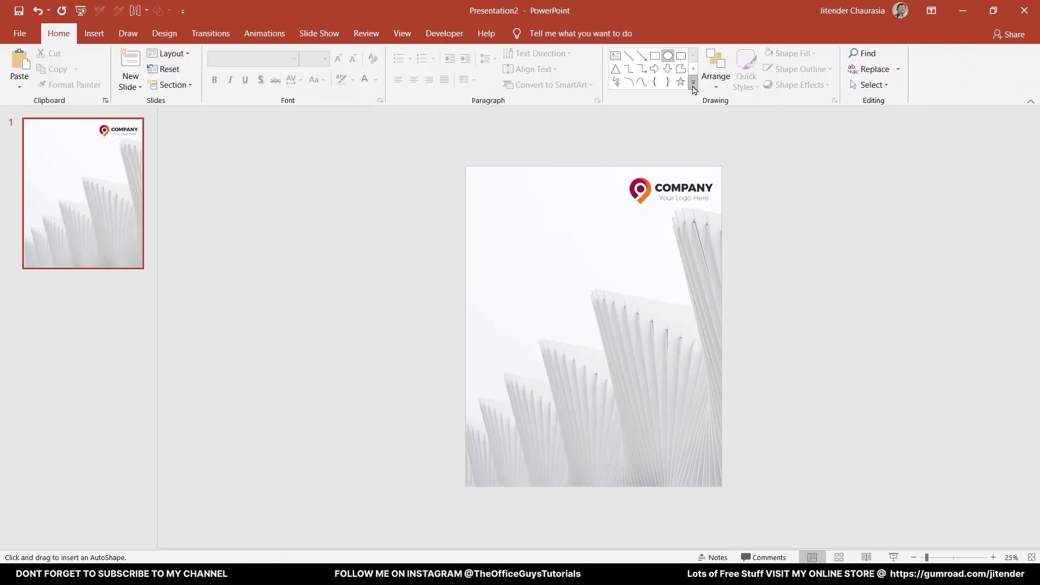
{"action": "left_click", "coordinate": [669, 56]}
Draw a circle overlapping the slide's top-left corner and give it a gradient fill.
{"action": "left_click_drag", "start_coordinate": [441, 144], "coordinate": [573, 291]}
{"action": "left_click_drag", "start_coordinate": [544, 255], "coordinate": [532, 229]}
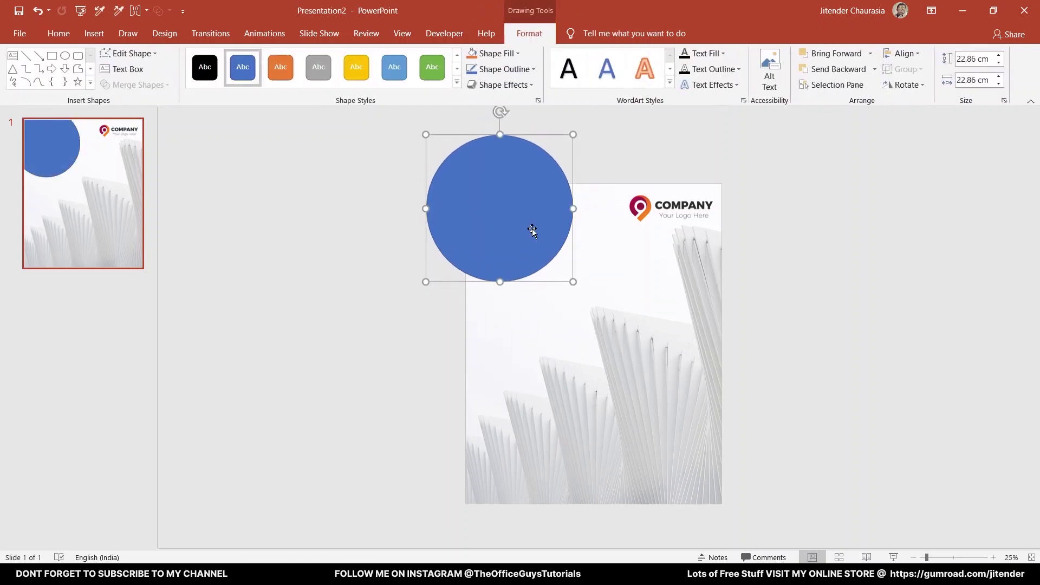
{"action": "right_click", "coordinate": [532, 229]}
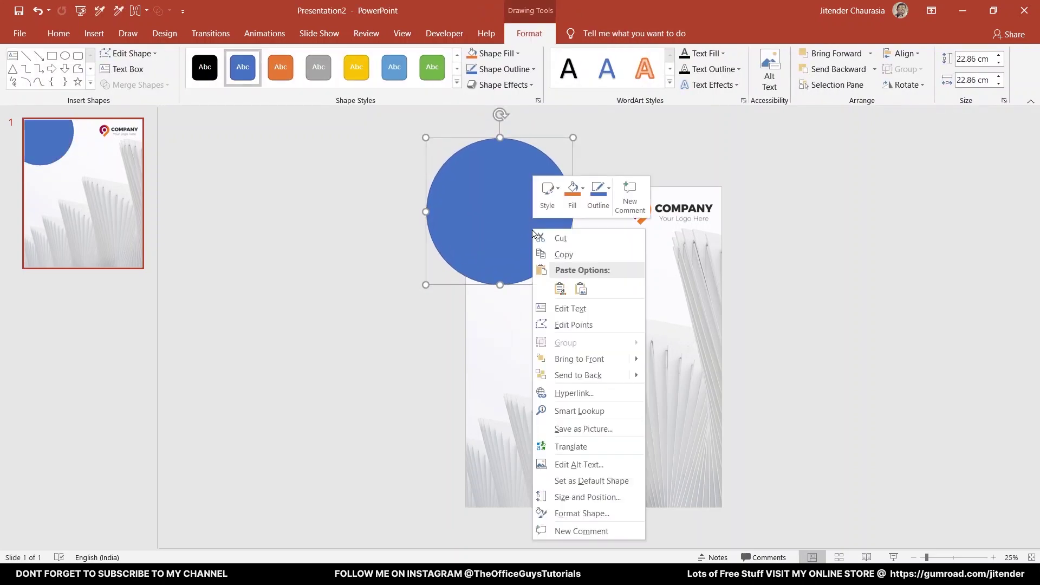
{"action": "left_click", "coordinate": [585, 513]}
{"action": "left_click", "coordinate": [876, 197]}
{"action": "left_click", "coordinate": [892, 250]}
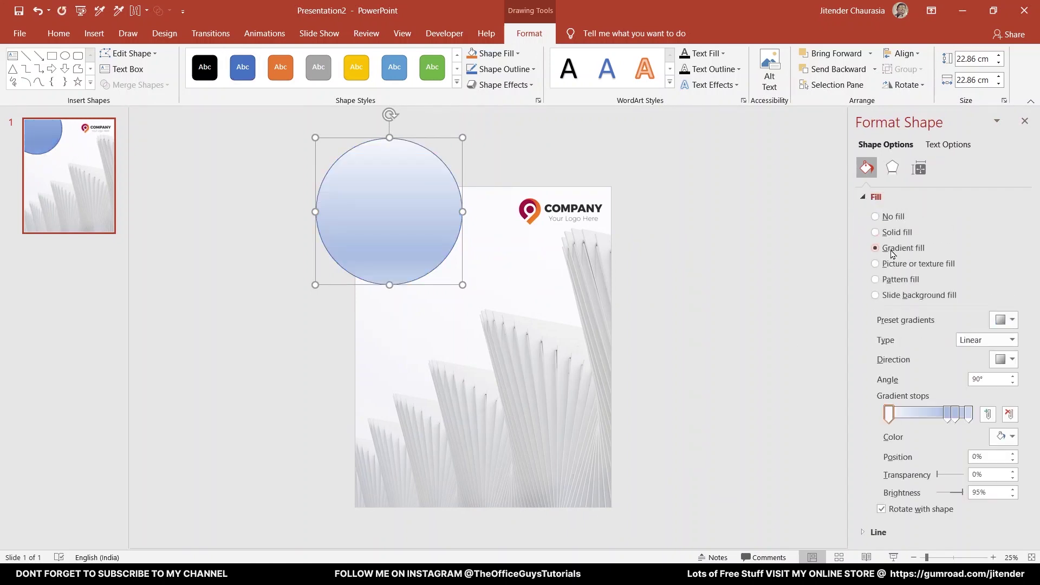
Reduce the gradient to two stops, sampling the logo's maroon and orange with the Eyedropper.
{"action": "left_click", "coordinate": [948, 414]}
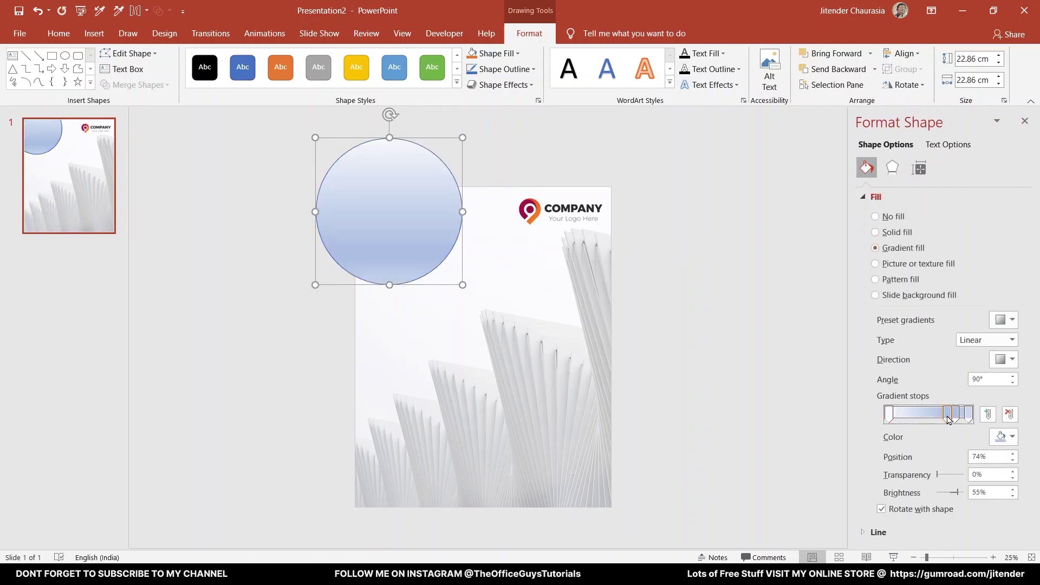
{"action": "left_click", "coordinate": [1011, 415]}
{"action": "left_click", "coordinate": [1011, 415]}
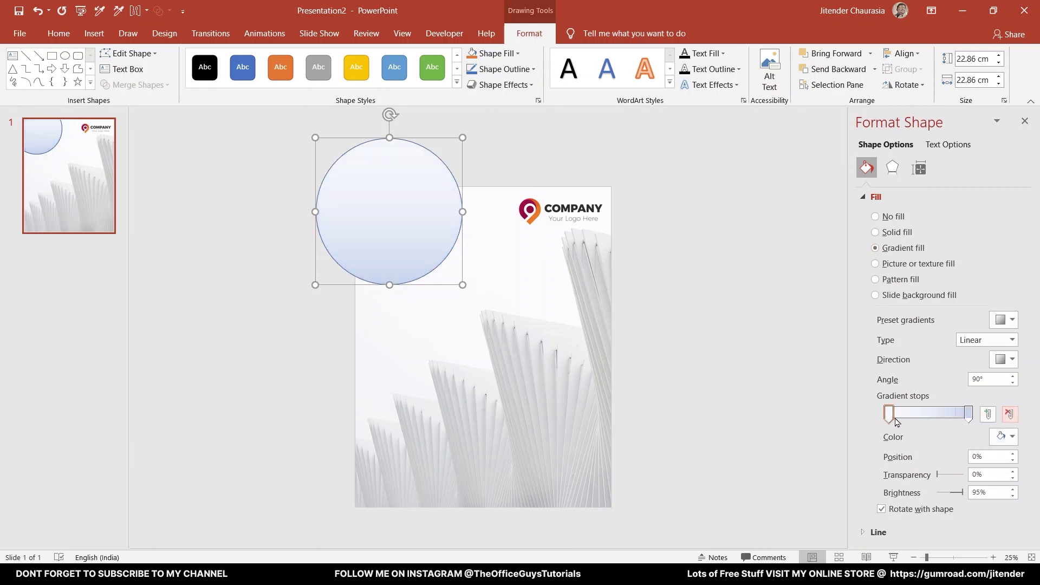
{"action": "left_click", "coordinate": [1001, 436]}
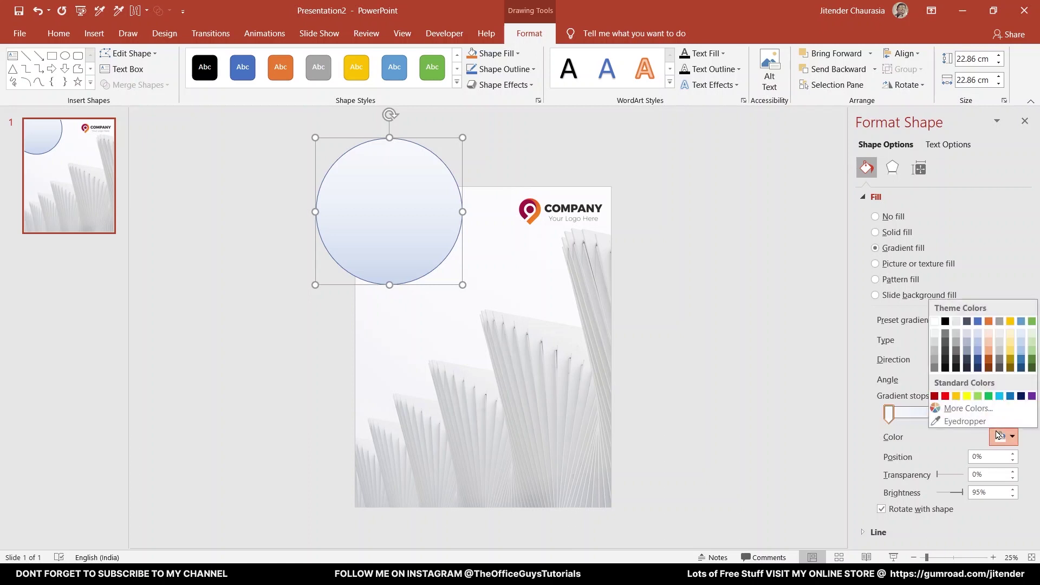
{"action": "left_click", "coordinate": [967, 423]}
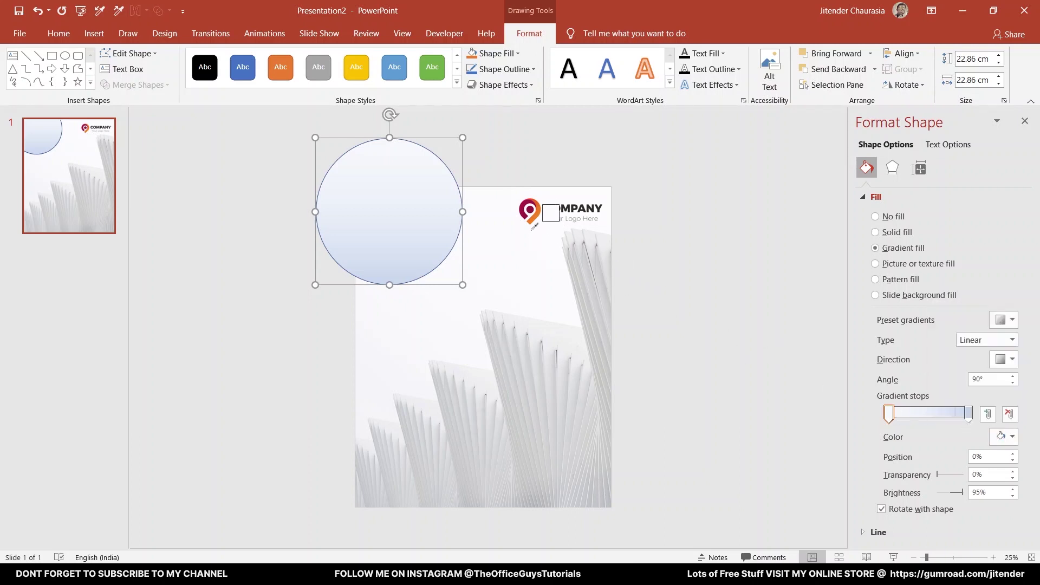
{"action": "left_click", "coordinate": [526, 210]}
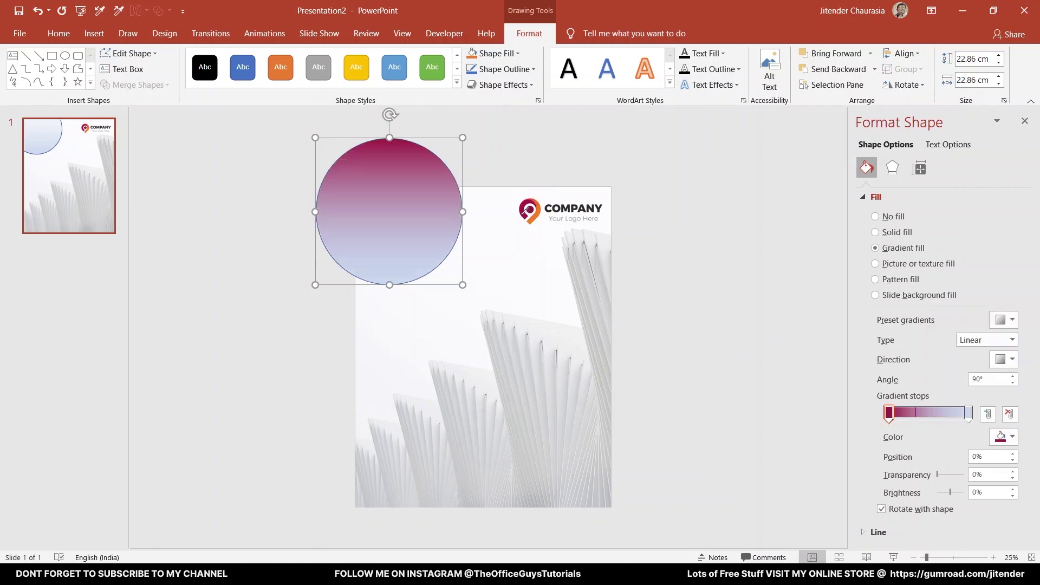
{"action": "left_click", "coordinate": [968, 414]}
{"action": "left_click", "coordinate": [1005, 437]}
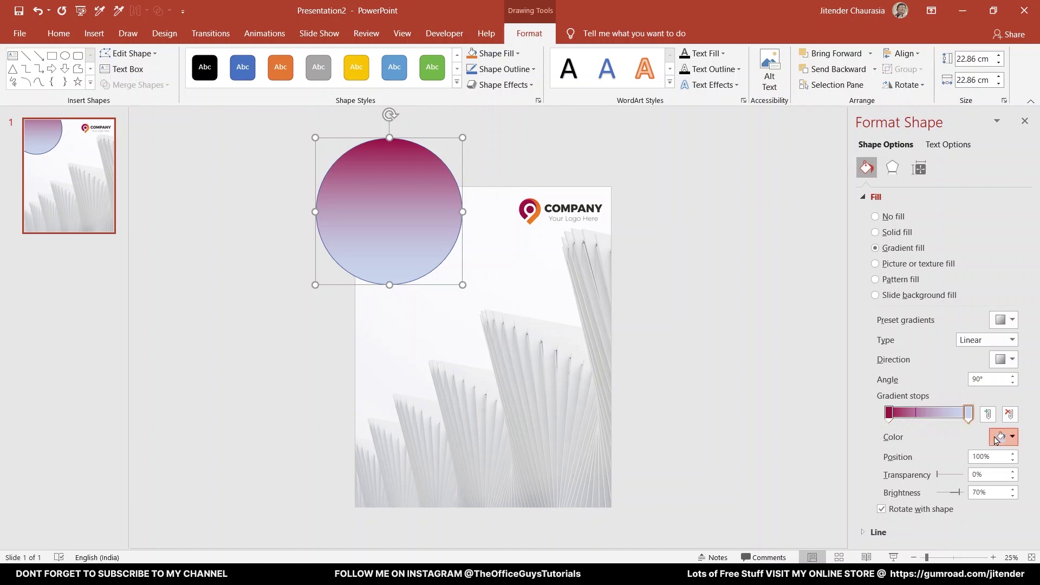
{"action": "left_click", "coordinate": [958, 422]}
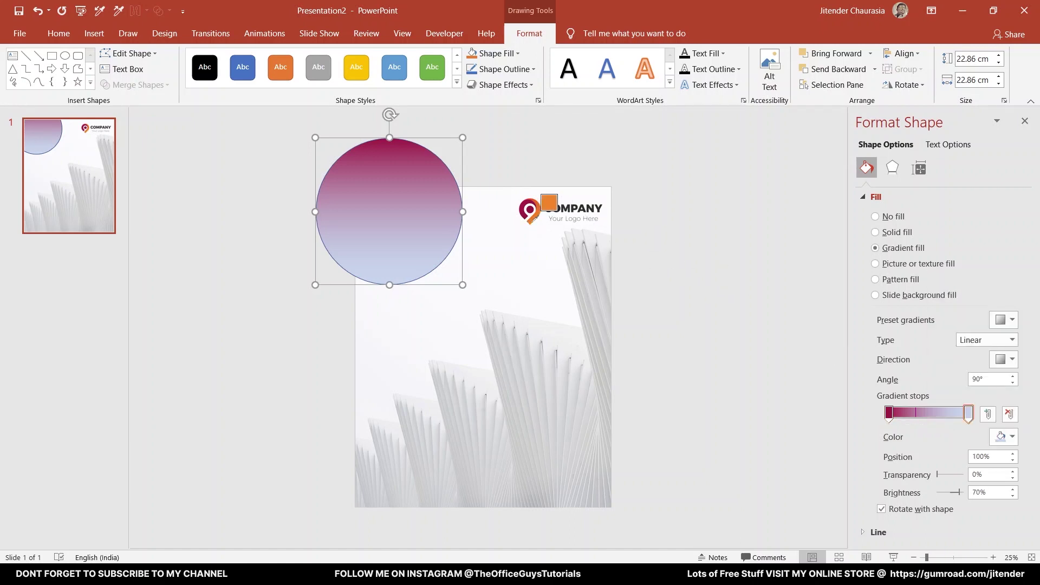
{"action": "left_click", "coordinate": [533, 219]}
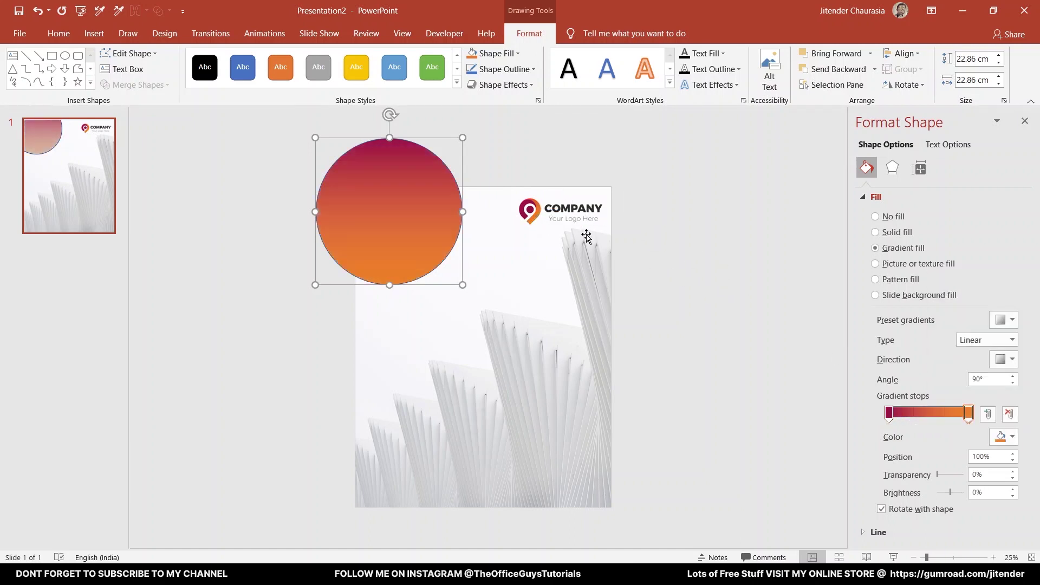
Remove the circle's outline and nudge it slightly up and left.
{"action": "left_click", "coordinate": [691, 279]}
{"action": "left_click", "coordinate": [418, 220]}
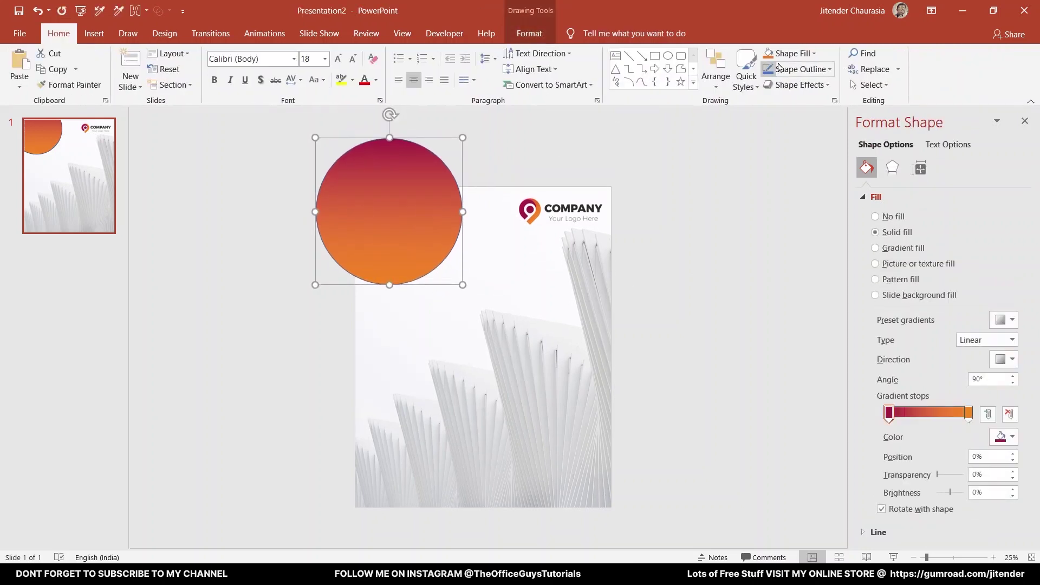
{"action": "left_click", "coordinate": [802, 71]}
{"action": "left_click", "coordinate": [791, 217]}
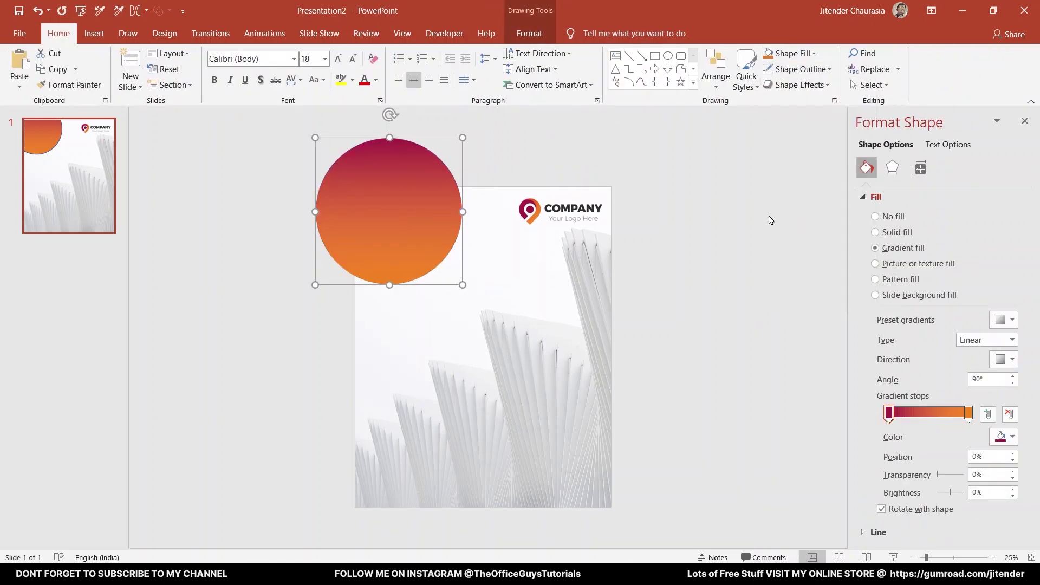
{"action": "left_click", "coordinate": [758, 222]}
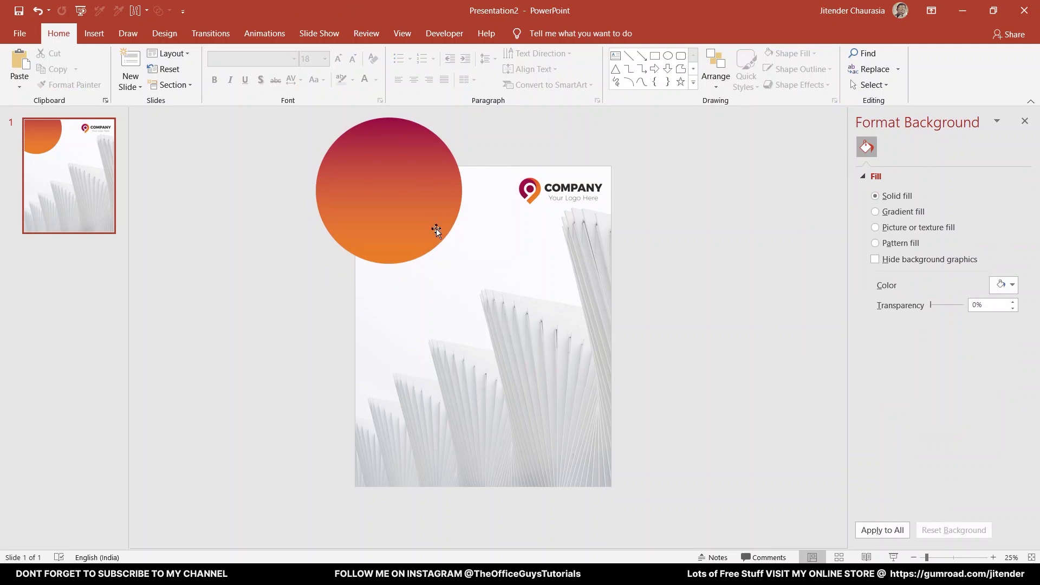
{"action": "left_click_drag", "start_coordinate": [441, 239], "coordinate": [427, 232]}
{"action": "left_click", "coordinate": [697, 251]}
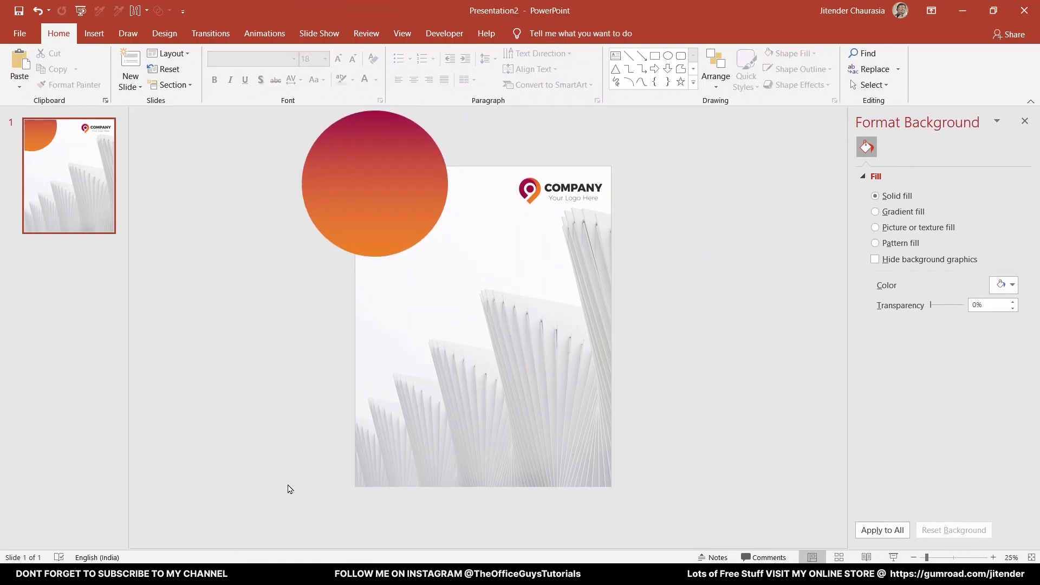